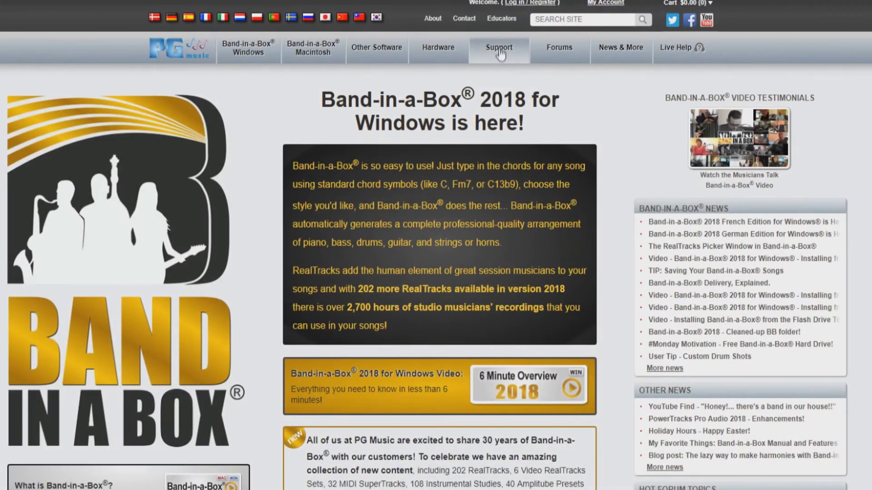
Go to the PG Music Support videos page to find the Setup tutorials
left_click(499, 46)
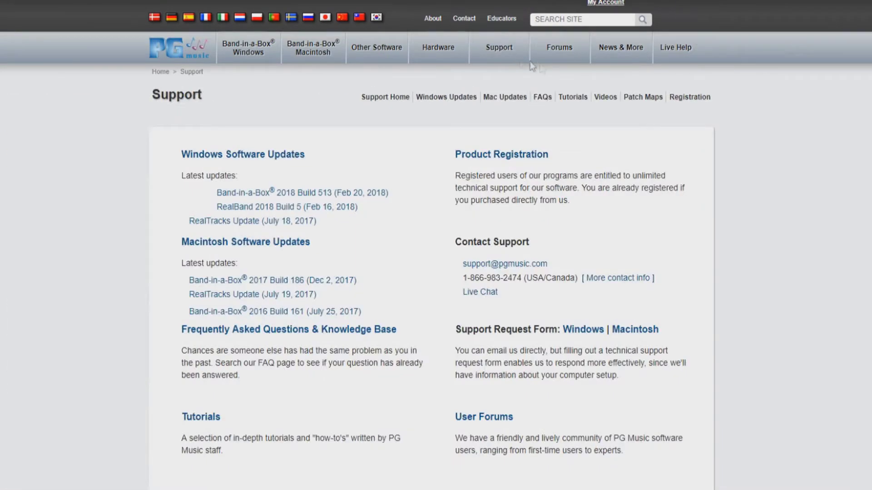
left_click(605, 96)
scroll(749, 364, "down", 3)
scroll(614, 307, "down", 2)
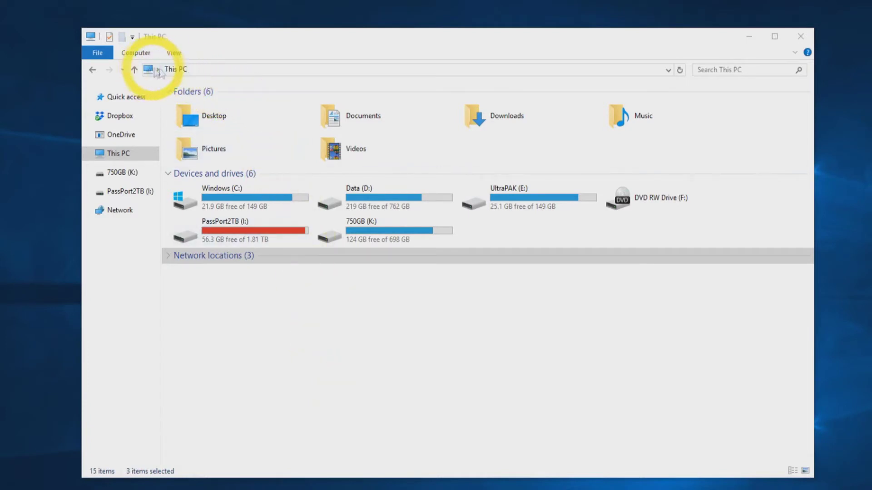
mouse_move(118, 153)
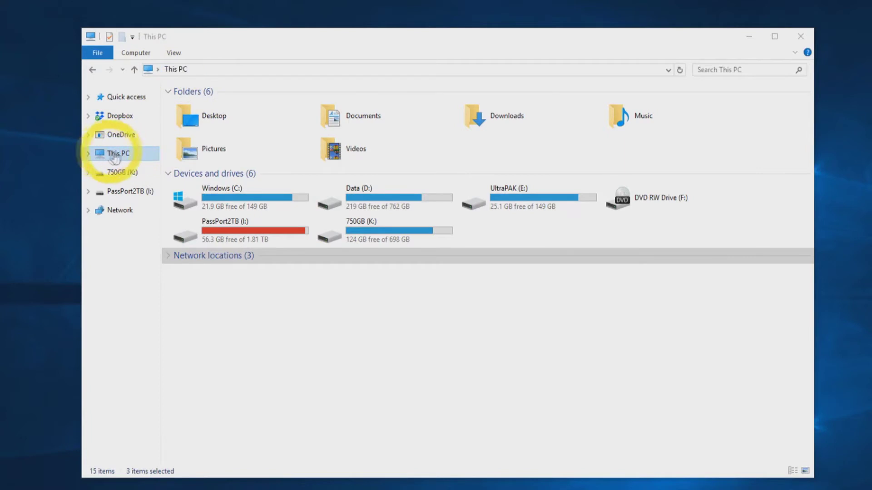
Open the UltraPAK (E:) drive and inspect its bb and Documentation folders
double_click(516, 202)
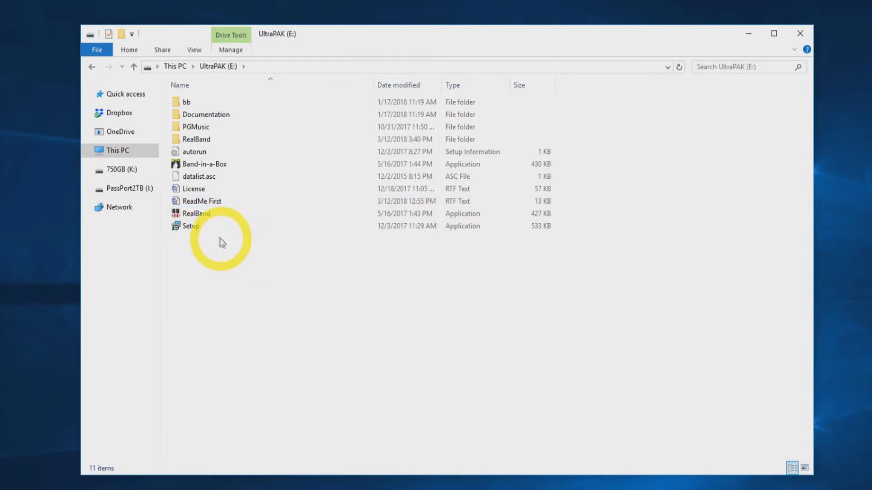
left_click(186, 102)
double_click(186, 102)
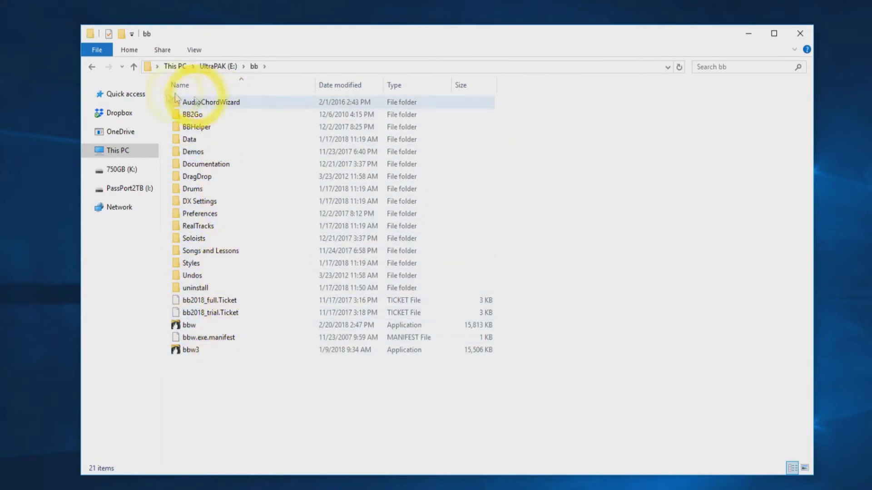
left_click(92, 66)
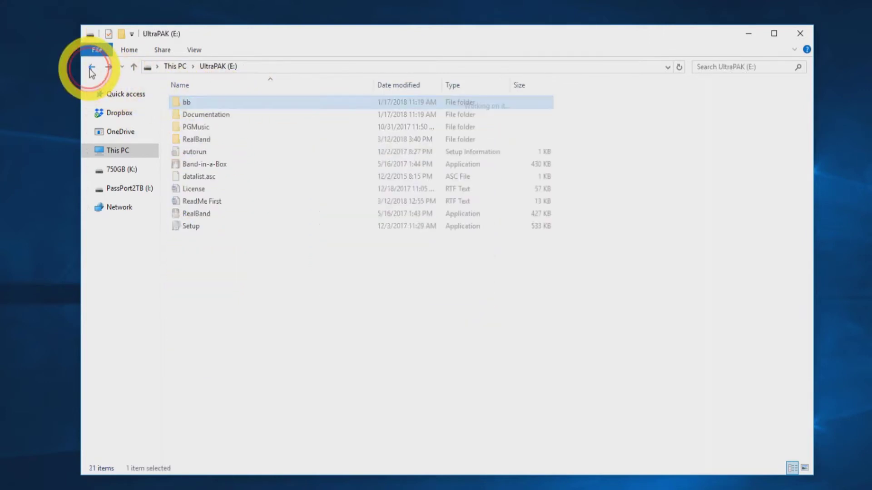
double_click(206, 115)
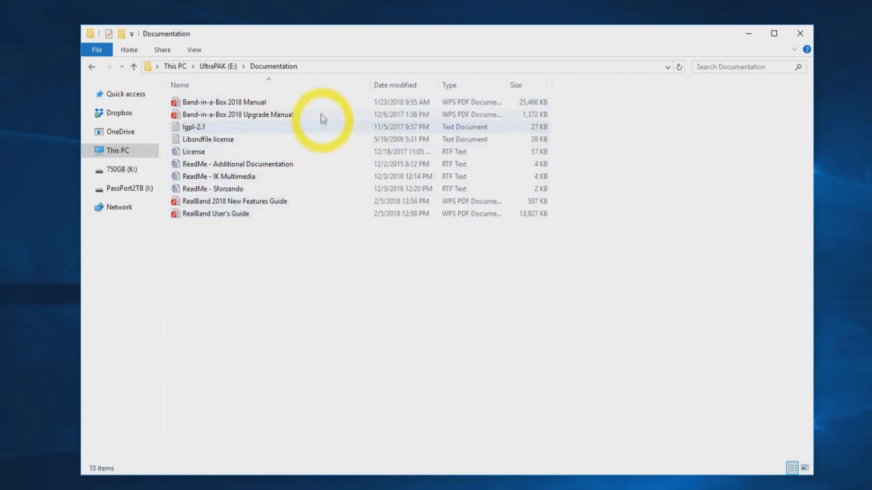
left_click(92, 70)
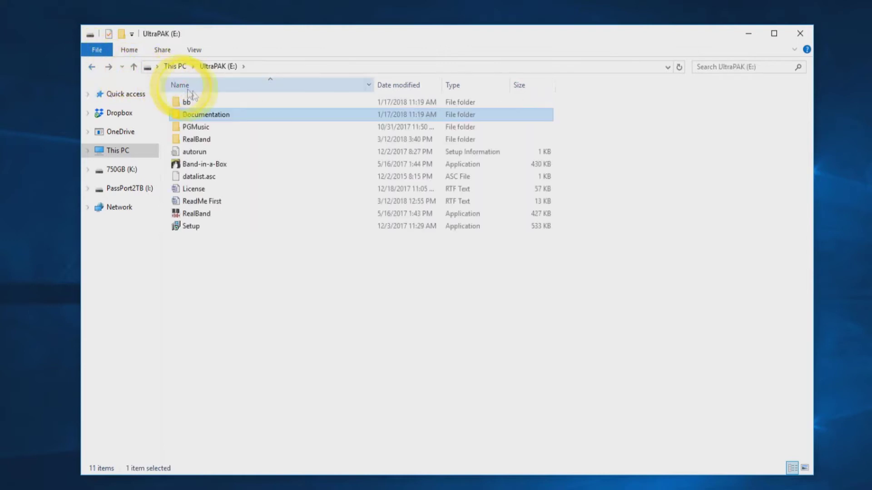
Inspect PGMusic\Installers and RealBand, then return to the drive root and launch Setup
double_click(196, 125)
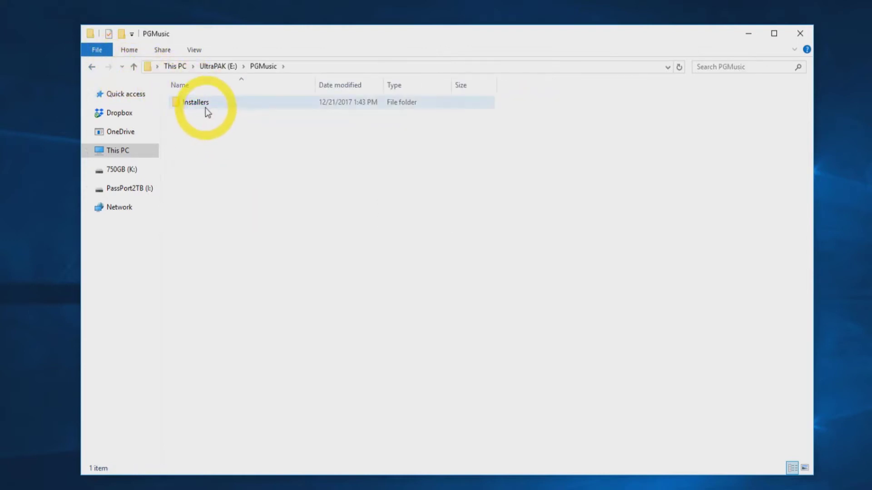
double_click(195, 102)
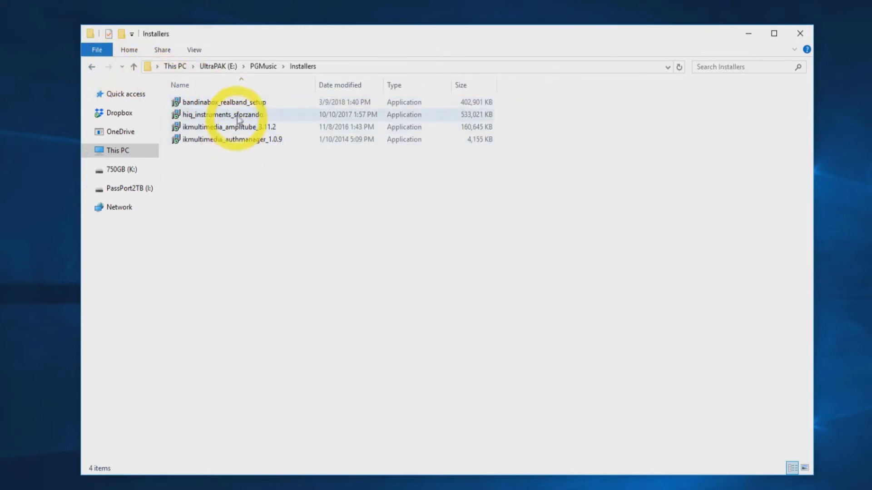
left_click(92, 69)
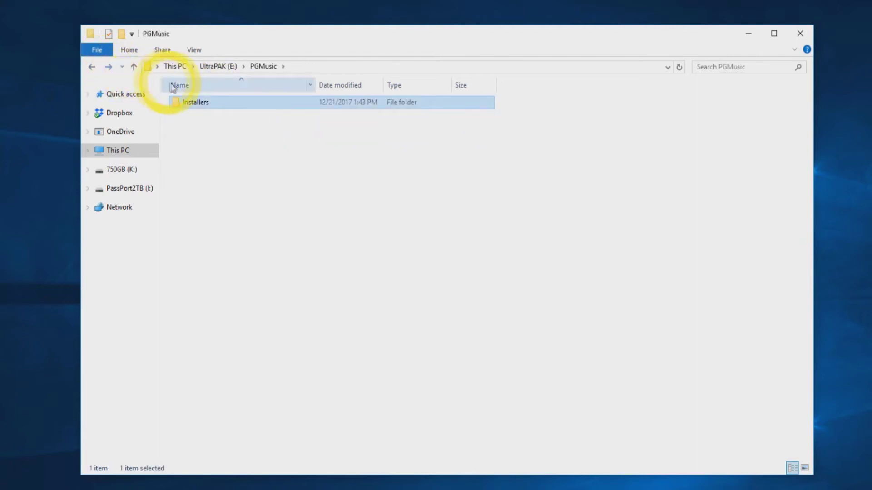
left_click(92, 66)
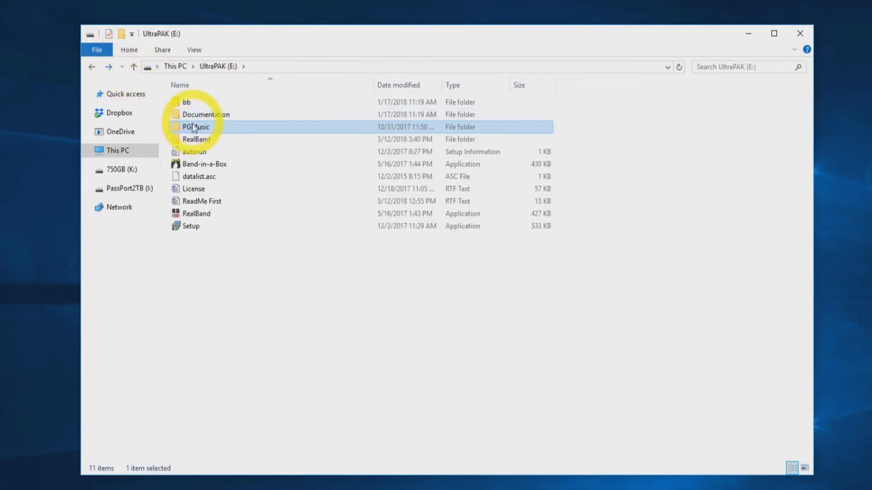
double_click(197, 140)
scroll(242, 130, "down", 5)
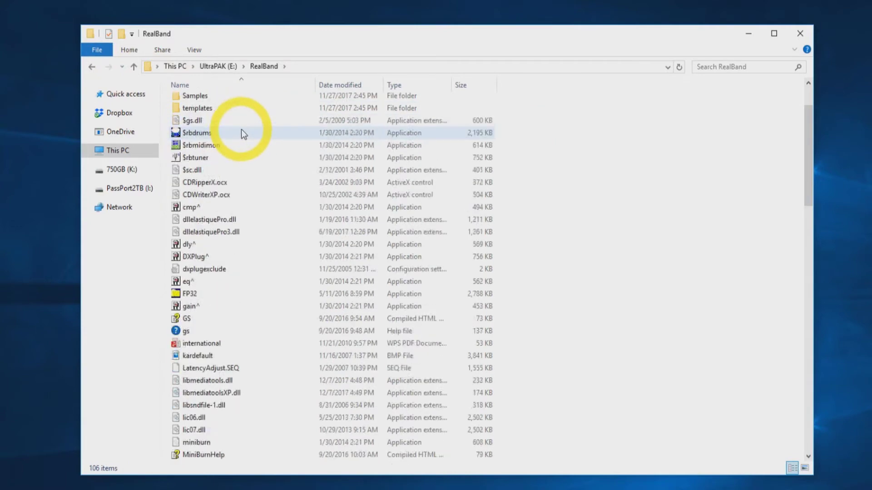
scroll(253, 163, "down", 5)
scroll(265, 200, "down", 5)
scroll(284, 242, "down", 5)
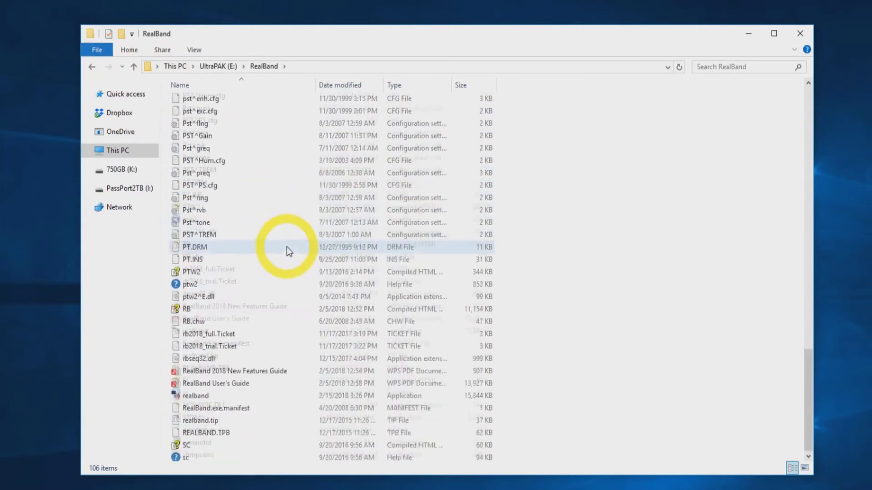
scroll(287, 246, "up", 10)
scroll(286, 246, "up", 10)
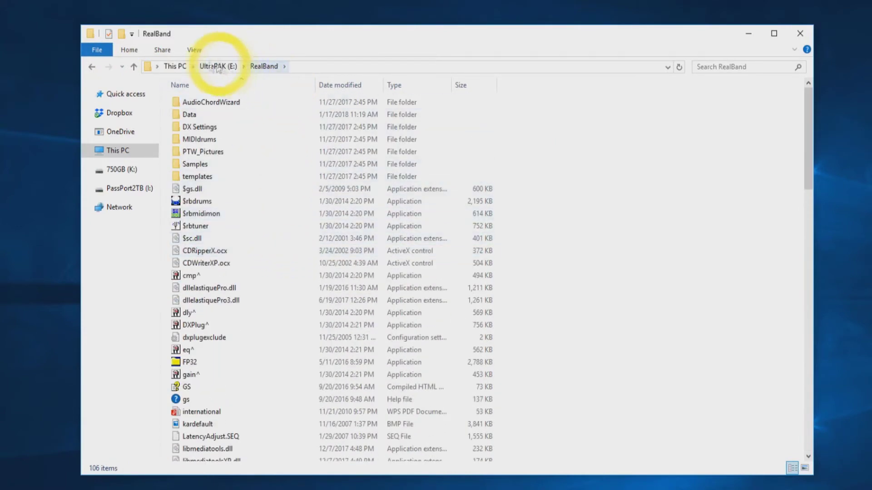
left_click(93, 66)
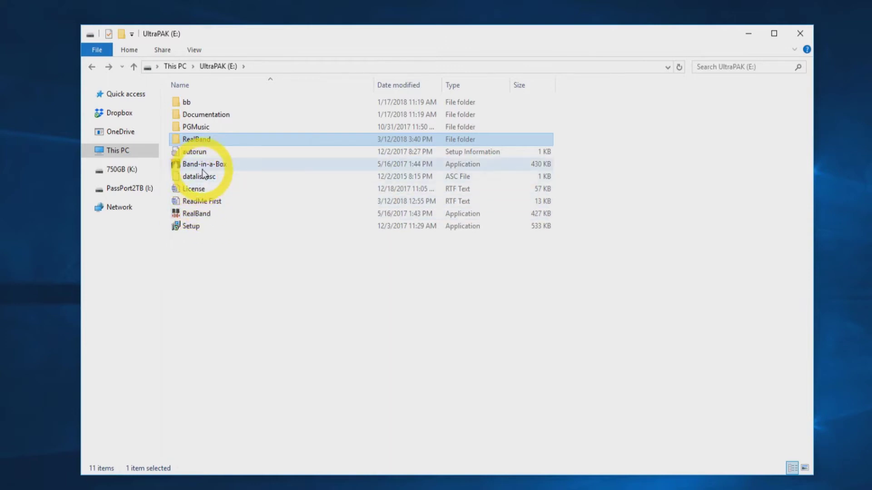
left_click(194, 227)
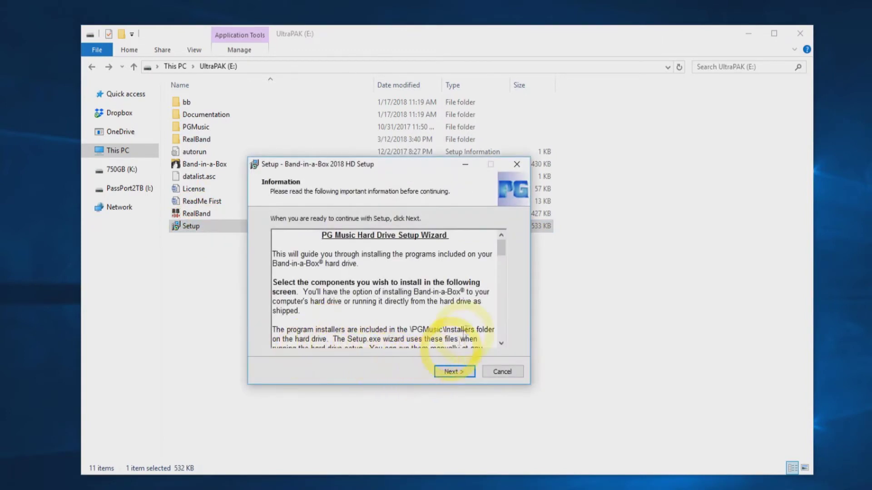
left_click_drag(502, 247, 505, 334)
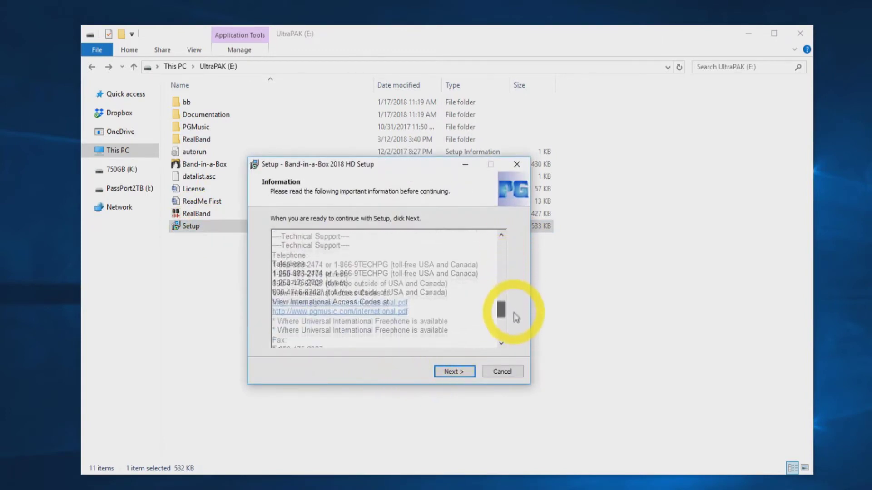
Keep Full installation with Band-in-a-Box, RealBand and Hi-Q Instruments selected
left_click(455, 372)
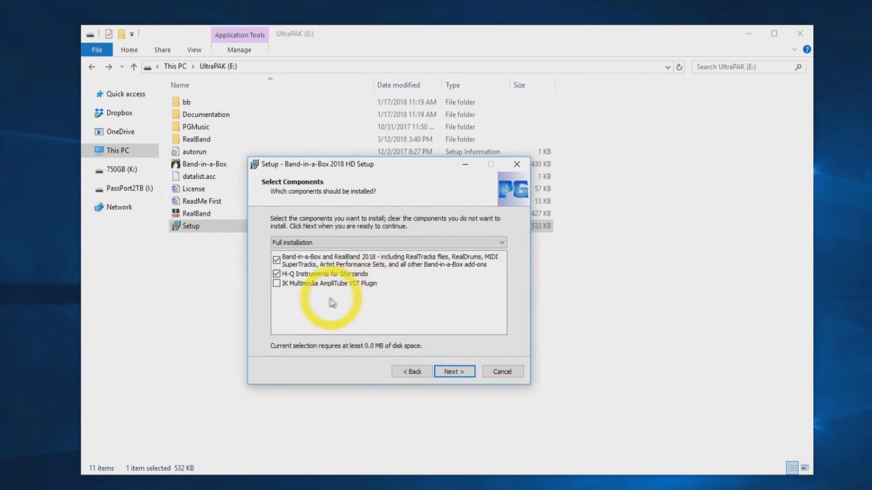
left_click(453, 372)
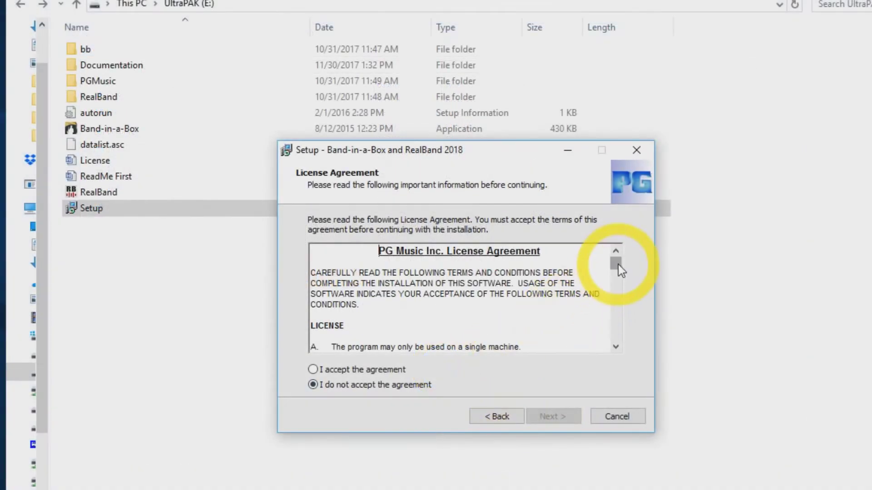
left_click_drag(616, 263, 622, 337)
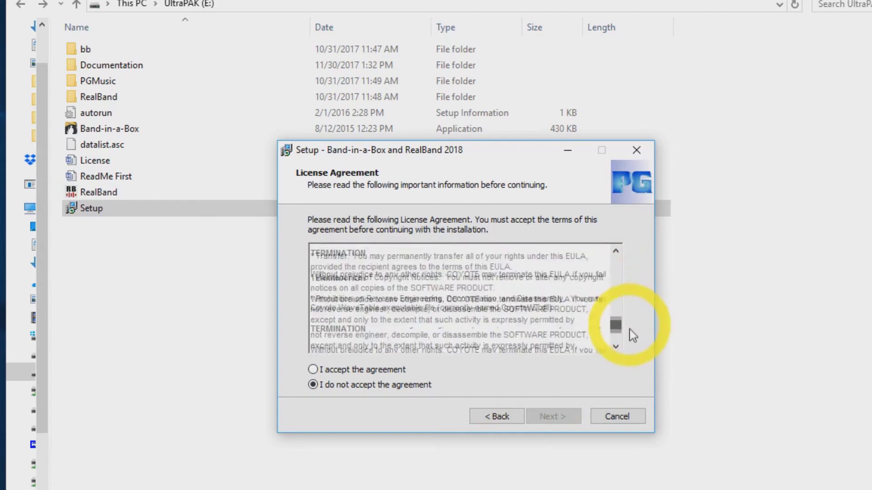
Accept the license and choose installing on the computer with RealTracks left on USB
left_click(313, 369)
left_click(542, 421)
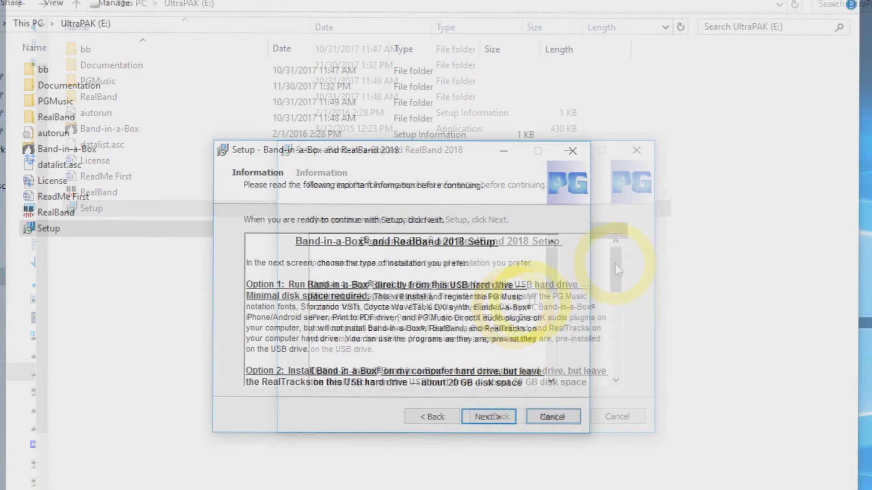
left_click_drag(616, 264, 625, 308)
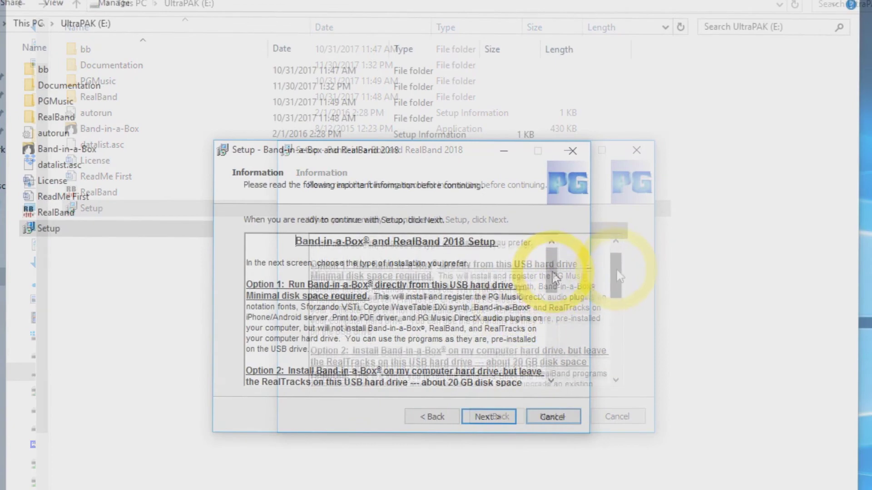
left_click_drag(555, 306, 566, 374)
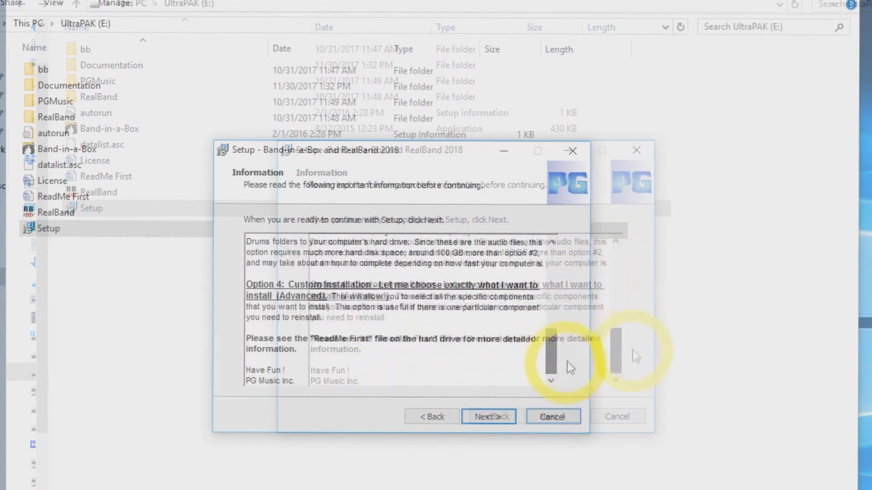
mouse_move(553, 354)
left_mouse_down()
mouse_move(576, 314)
mouse_move(576, 293)
left_mouse_up()
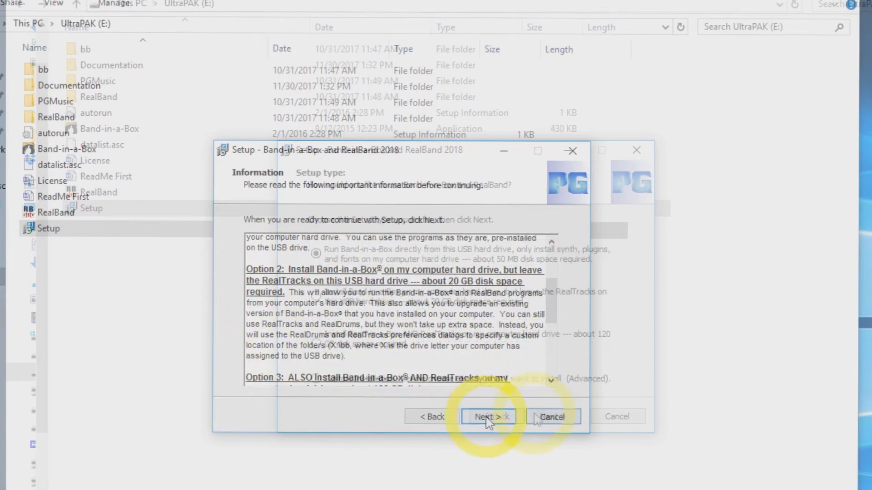
left_click(489, 417)
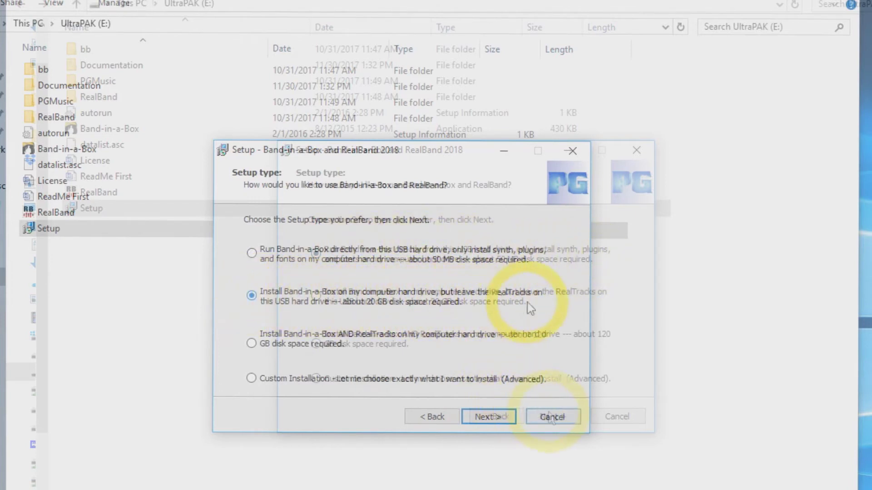
left_click(488, 417)
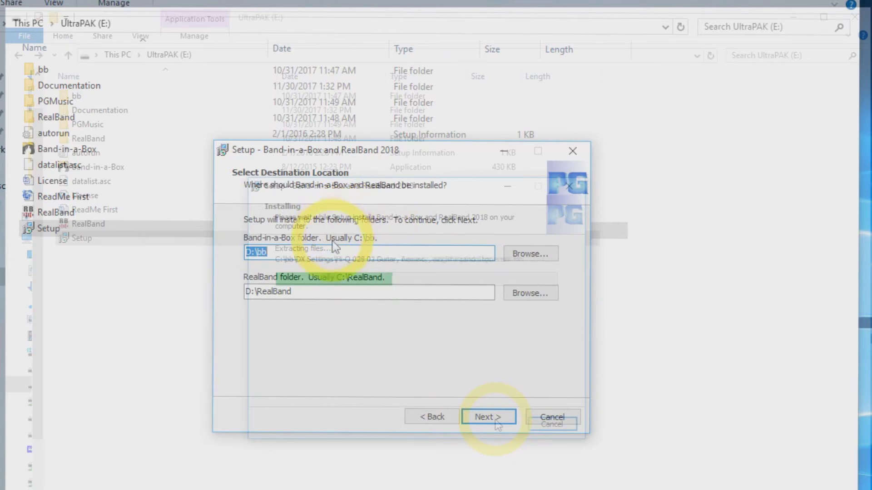
Keep the D:\bb and D:\RealBand folders plus the desktop icon and file association tasks
left_click(273, 252)
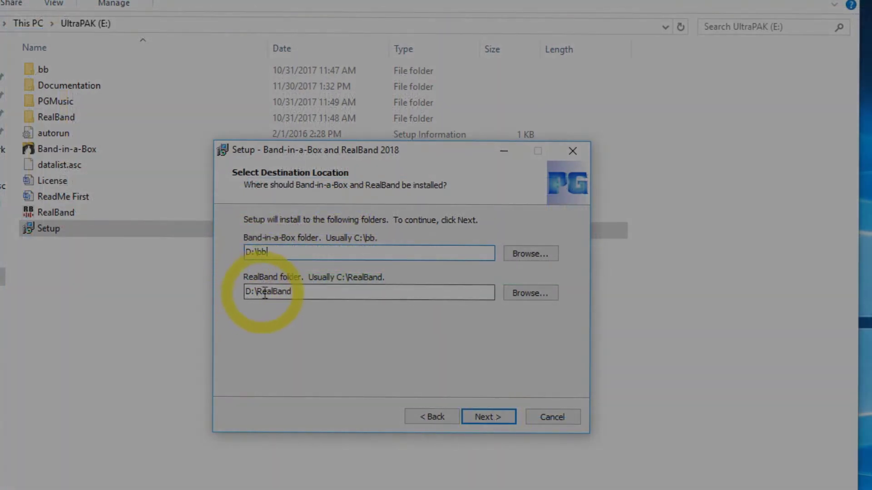
left_click(488, 417)
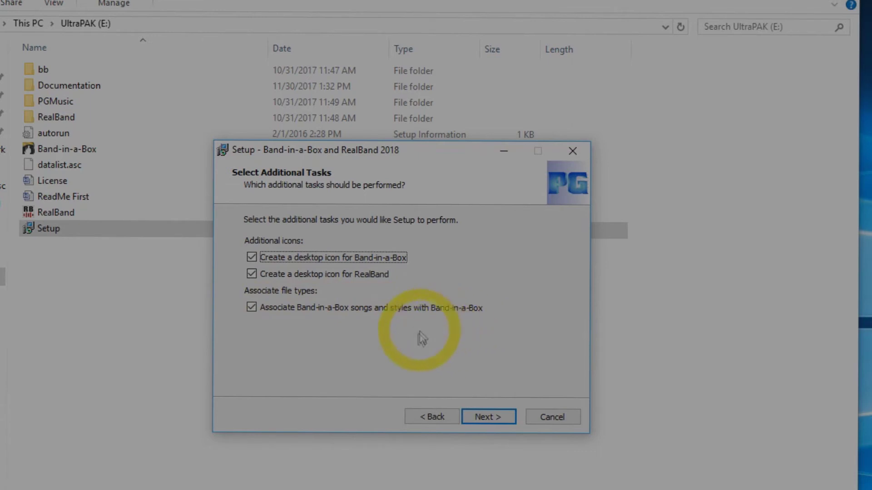
left_click(487, 417)
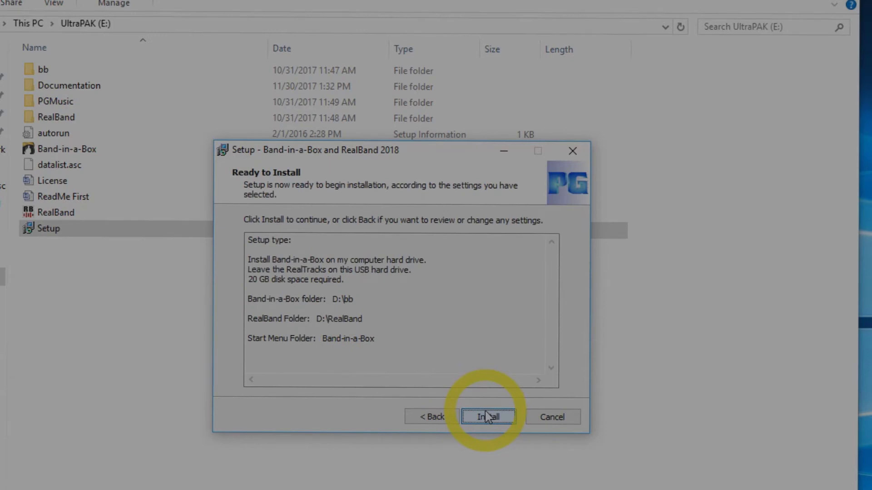
Run the installation, acknowledge the custom RealTracks folder notice, and finish setup
left_click(487, 418)
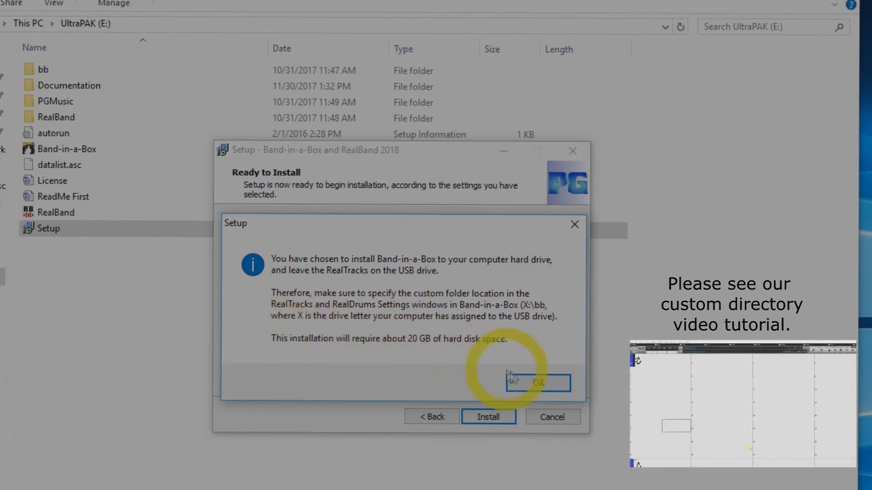
left_click(530, 383)
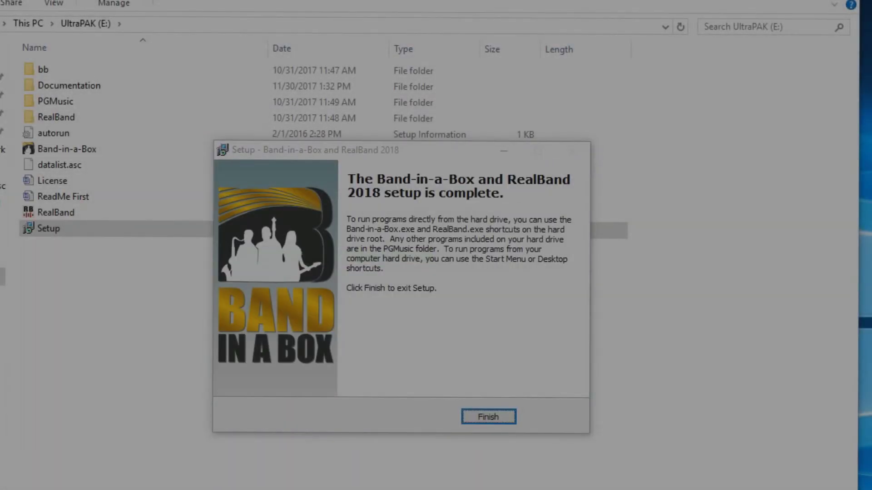
left_click(489, 419)
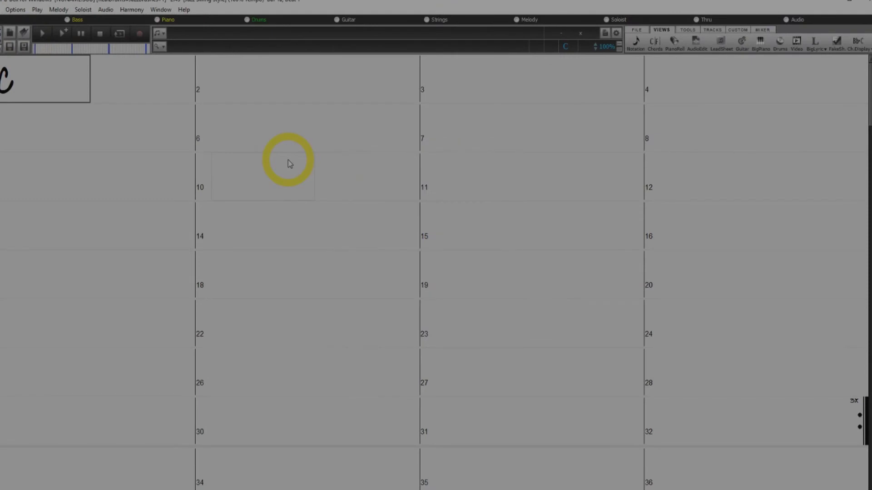
Open the Help menu in the newly launched Band-in-a-Box
left_click(202, 8)
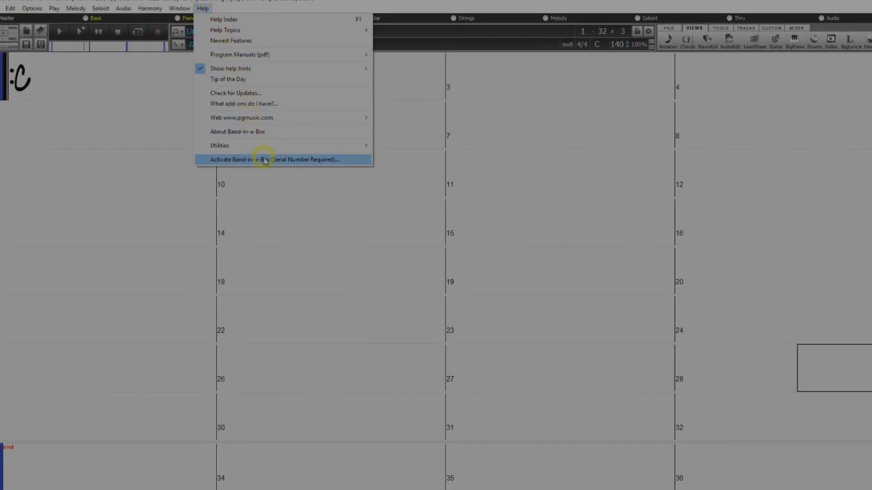
Start Activate Band-in-a-Box, enter the serial number, and try online activation twice
left_click(266, 159)
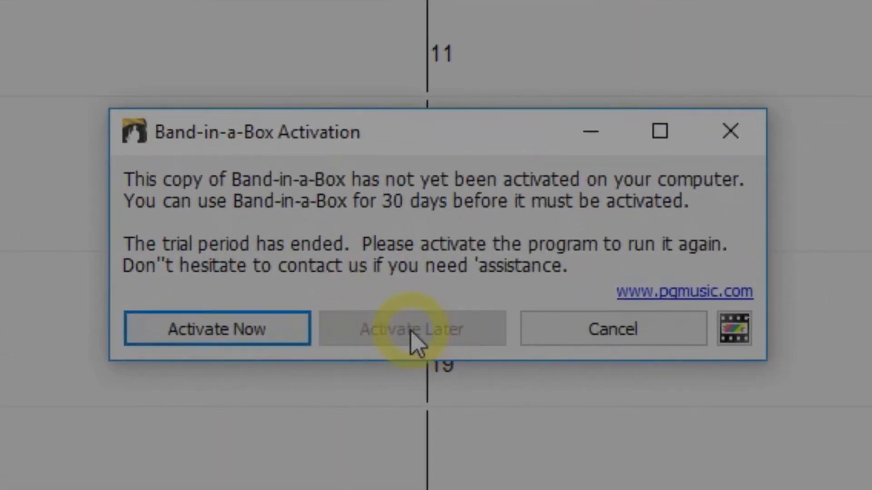
left_click(410, 328)
left_click(230, 325)
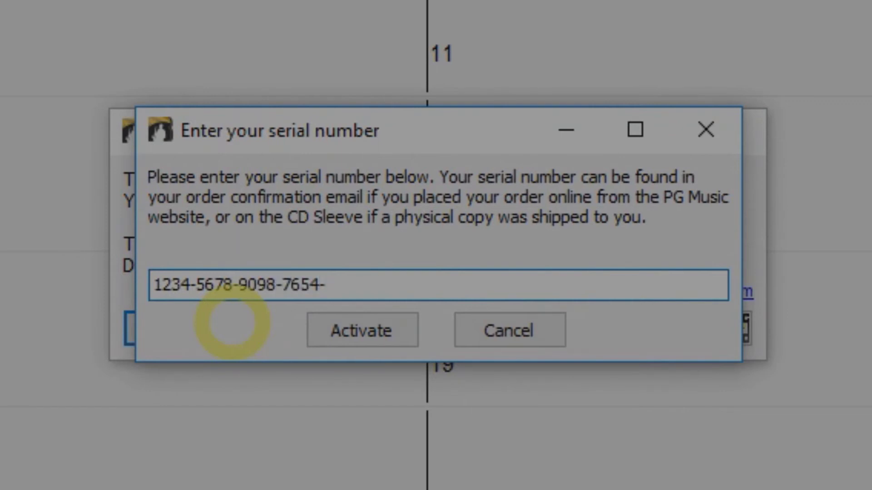
left_click(361, 331)
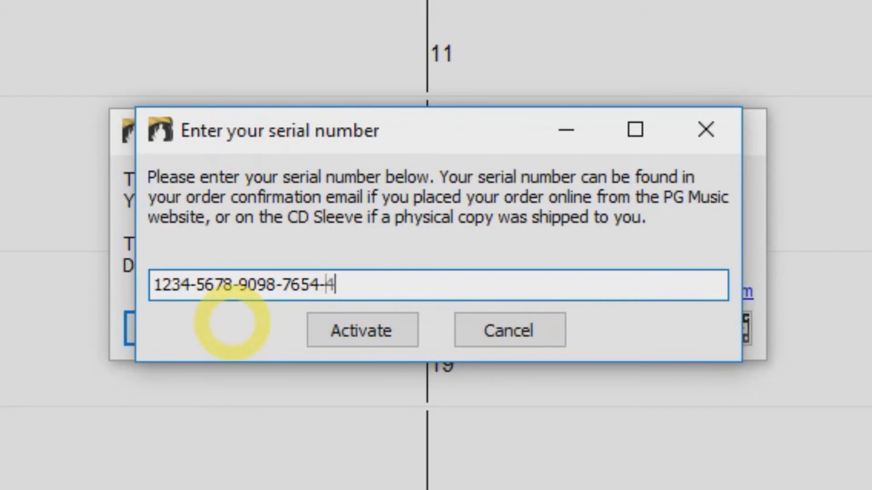
left_click(327, 330)
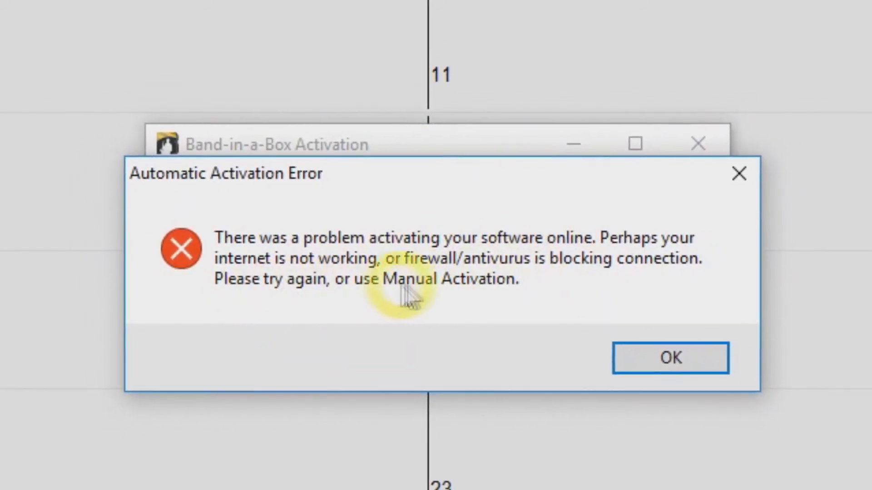
Dismiss the error and complete manual activation by submitting the activation code
left_click(643, 350)
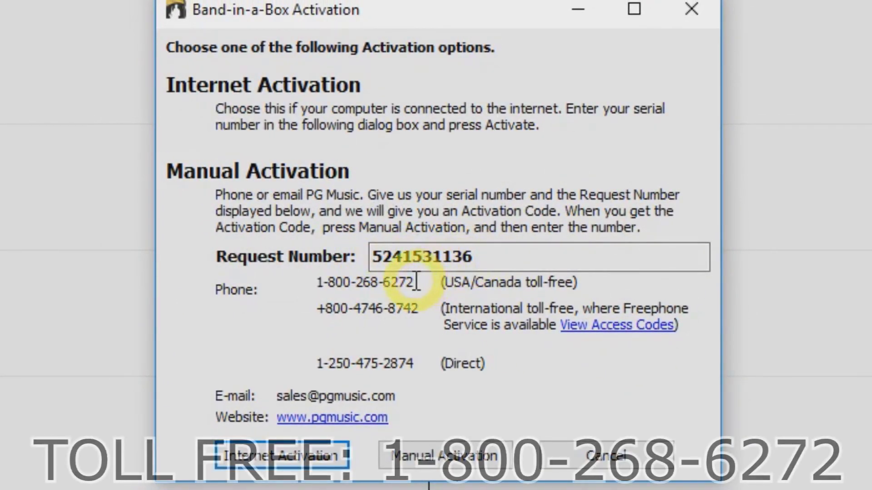
left_click(412, 281)
left_click_drag(412, 282, 382, 282)
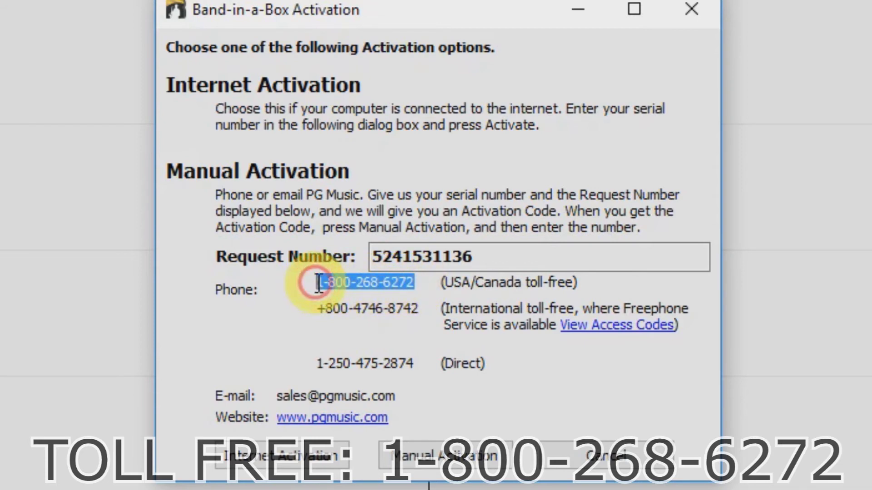
left_click(323, 282)
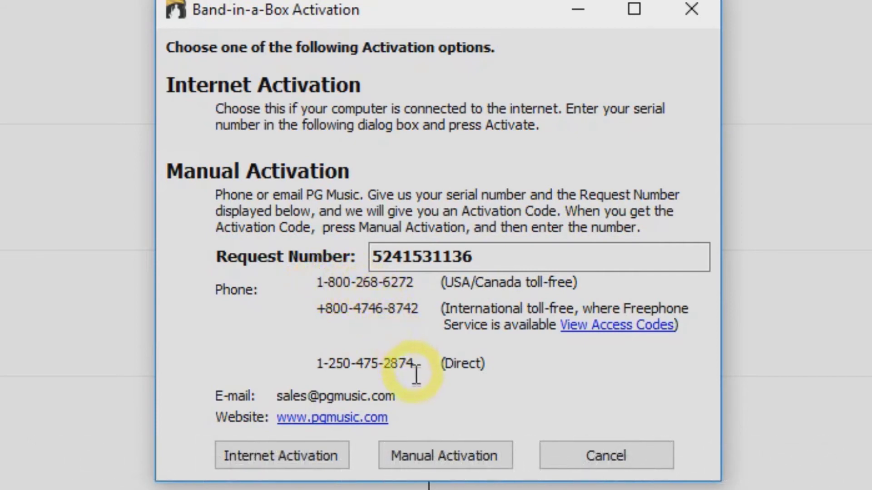
left_click(430, 445)
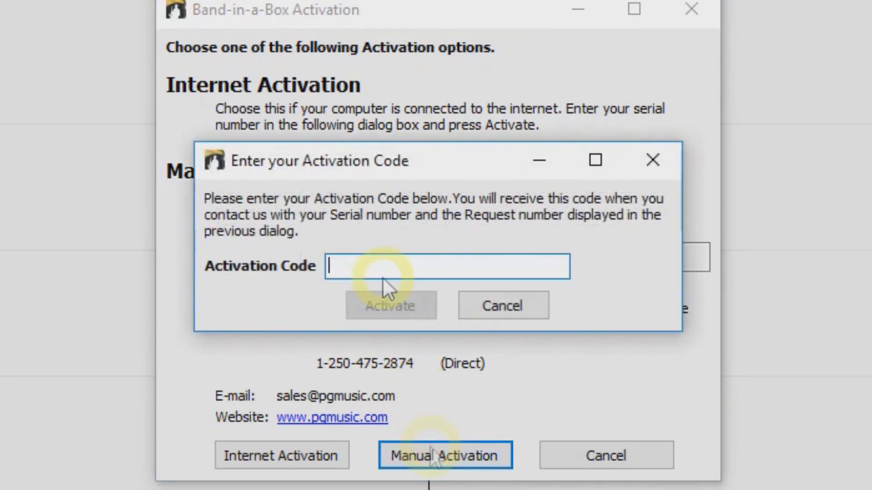
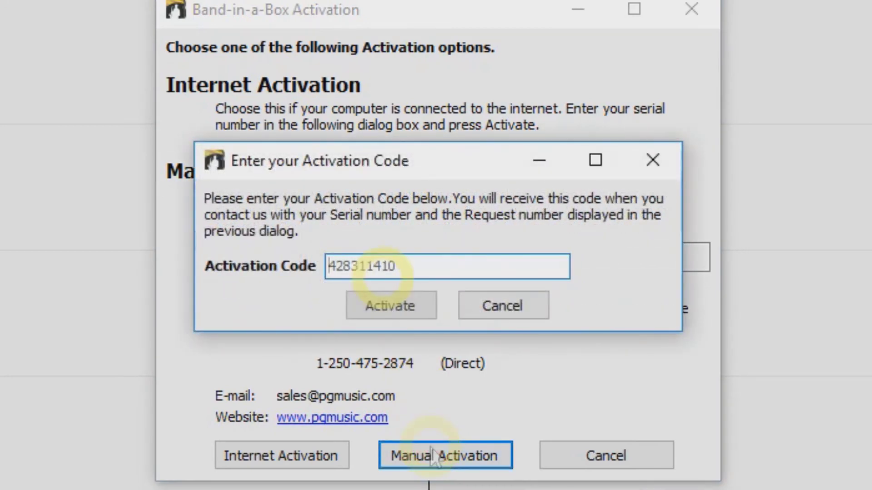
left_click(390, 306)
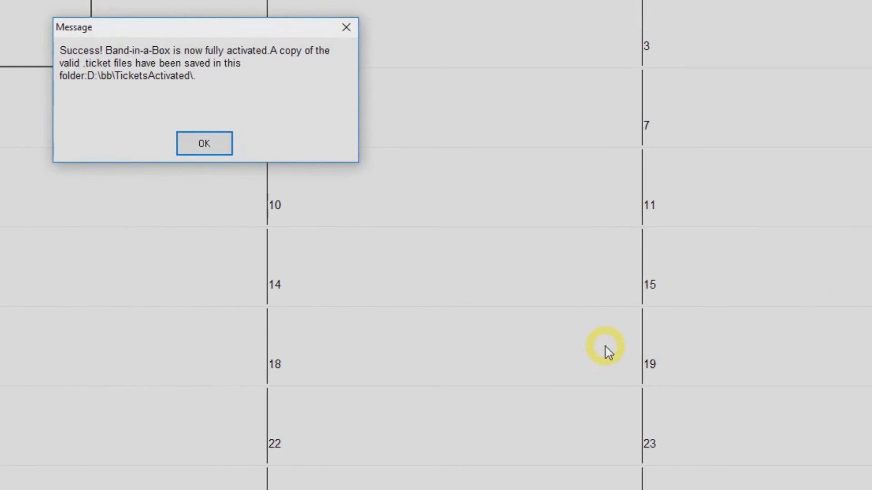
Dismiss the success message, rebuild the style list from StylePicker, and close StylePicker
left_click(186, 148)
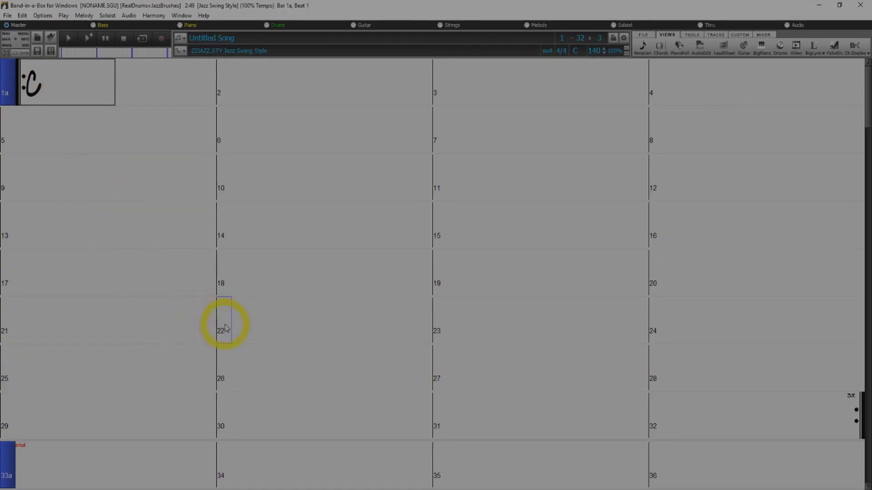
left_click(186, 55)
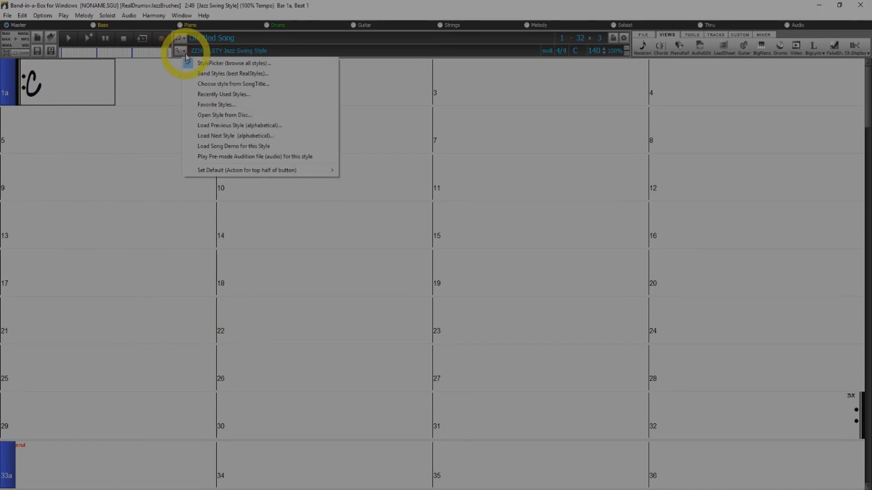
left_click(211, 65)
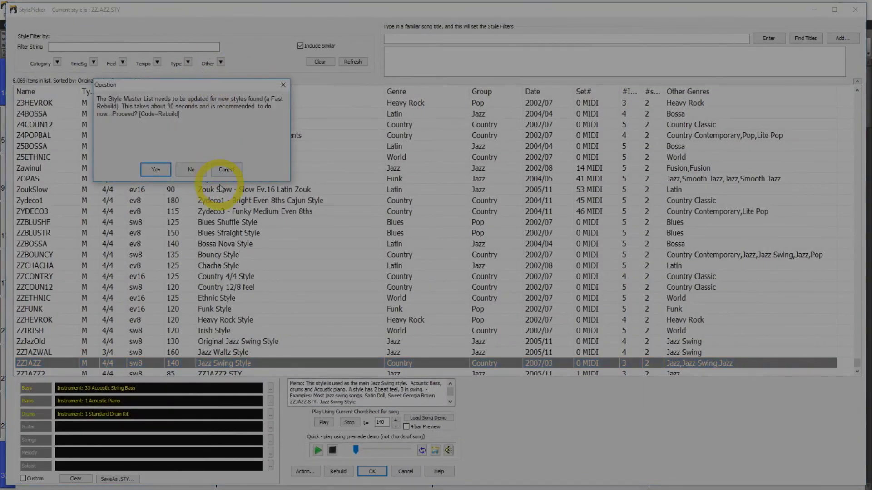
left_click(155, 171)
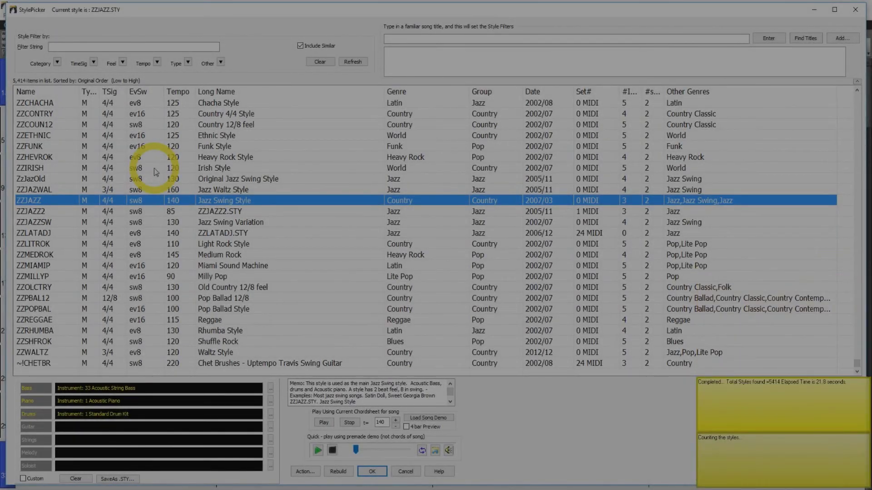
left_click(855, 9)
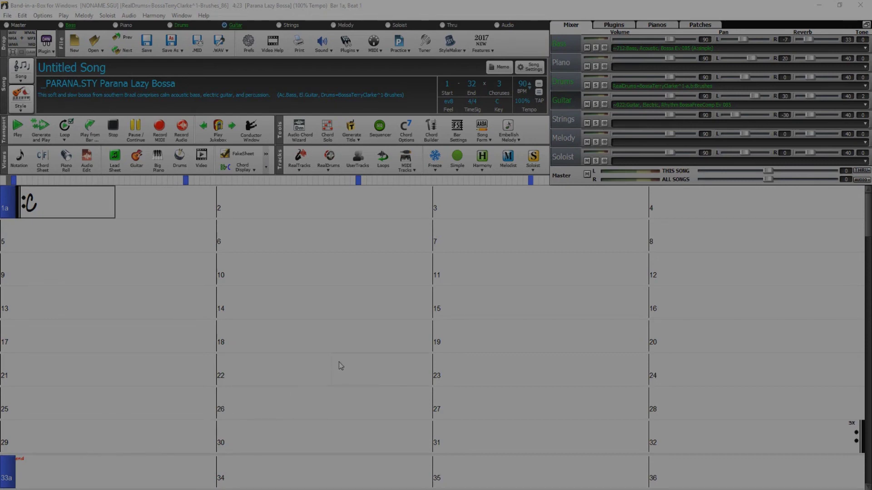
left_click(300, 164)
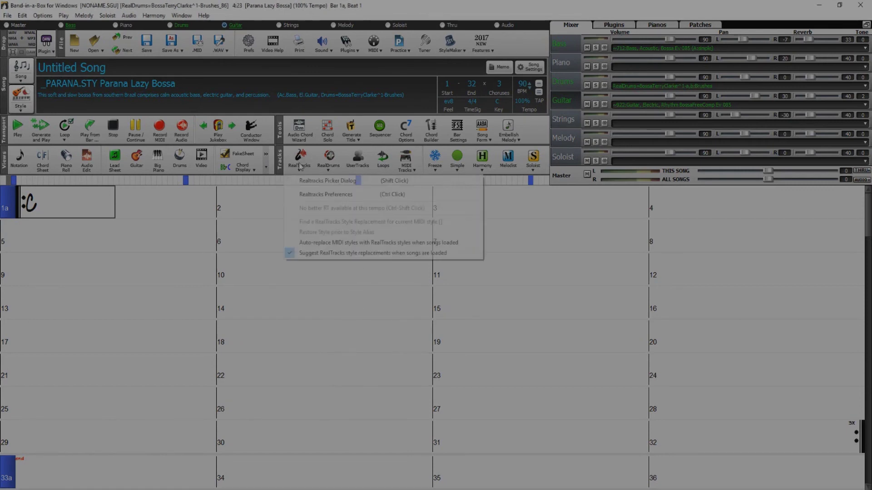
Enable a custom RealTracks folder location and select UltraPAK (E:)\bb\RealTracks
left_click(339, 197)
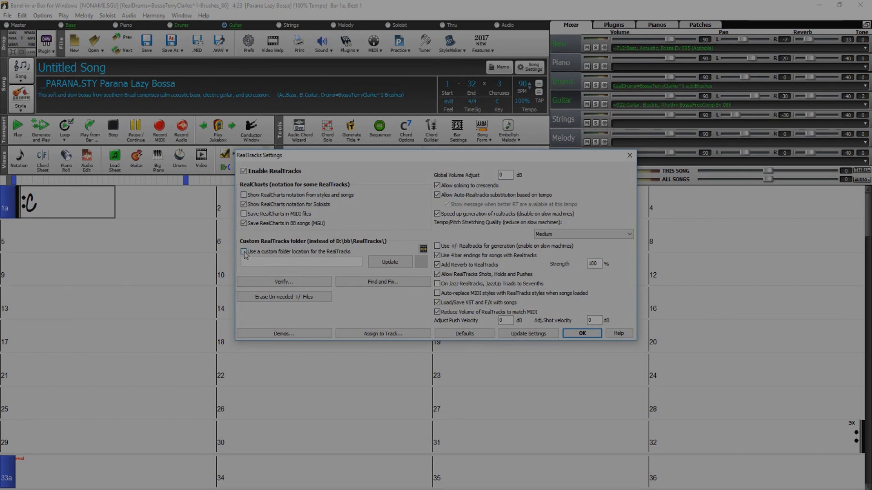
left_click(244, 252)
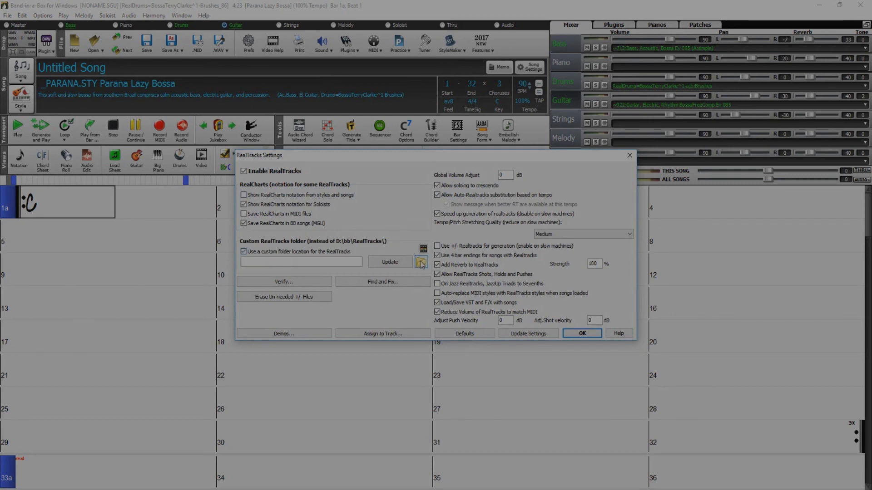
left_click(421, 263)
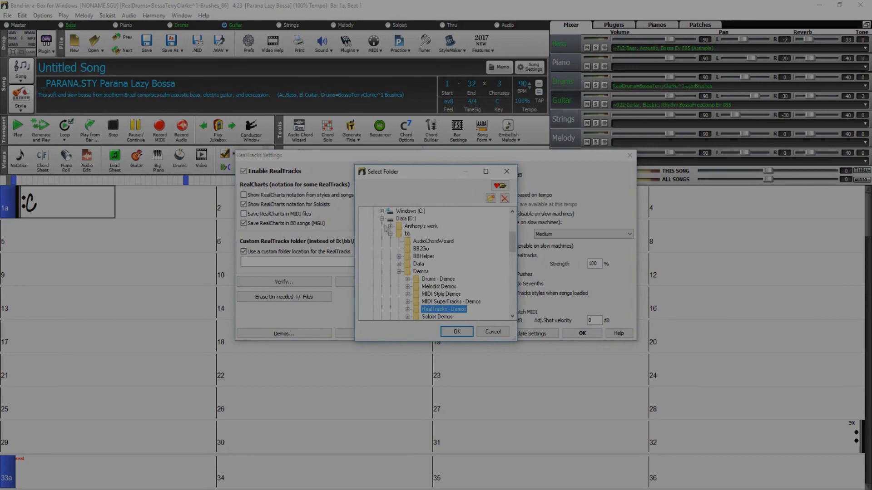
left_click(381, 220)
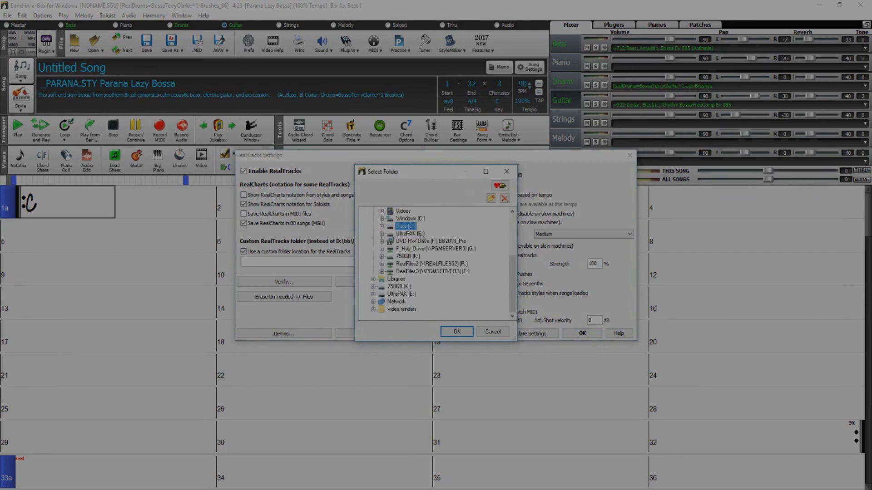
double_click(409, 234)
left_click(407, 286)
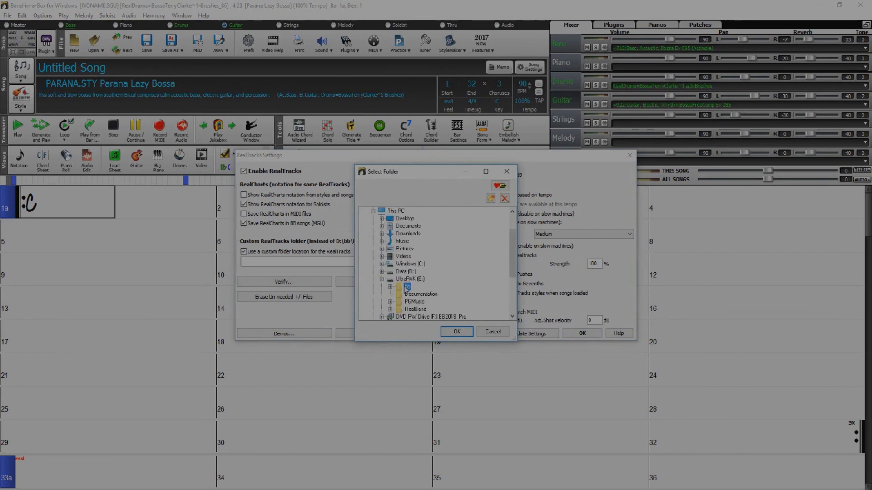
left_click(390, 286)
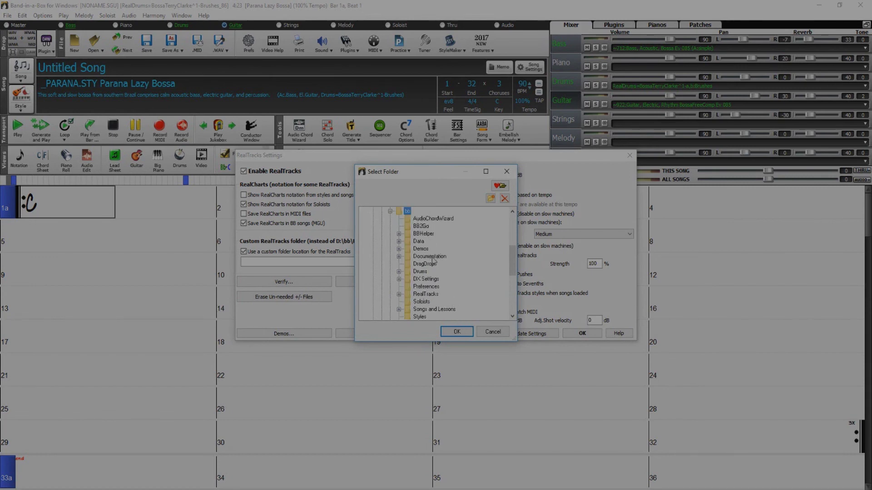
left_click(425, 294)
left_click(457, 332)
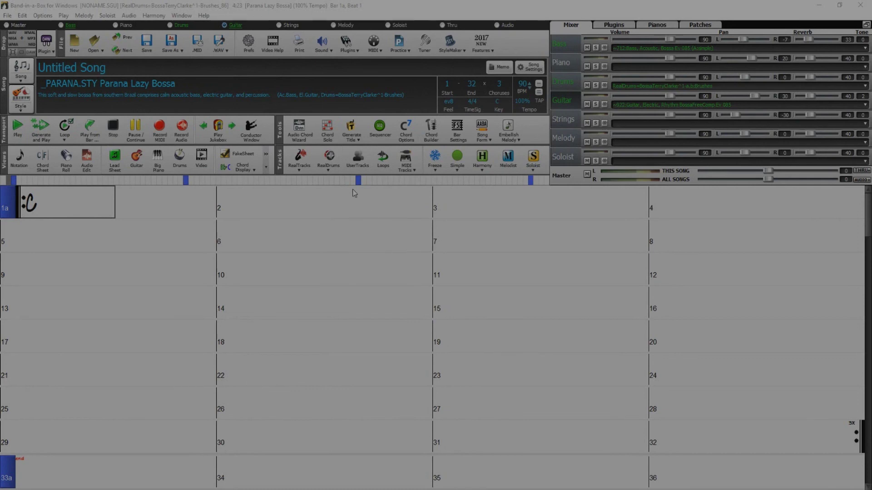
mouse_move(328, 160)
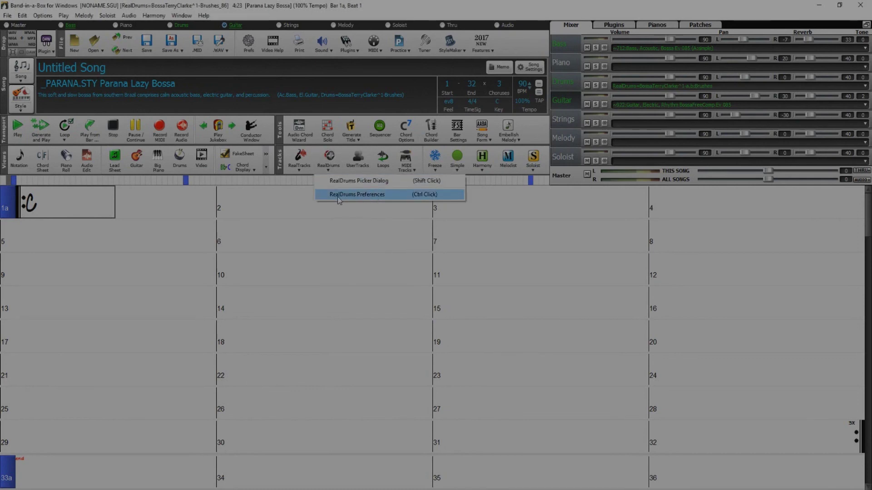
Enable a custom RealDrums folder location in RealDrums Preferences and select E:\bb\Drums\
left_click(368, 194)
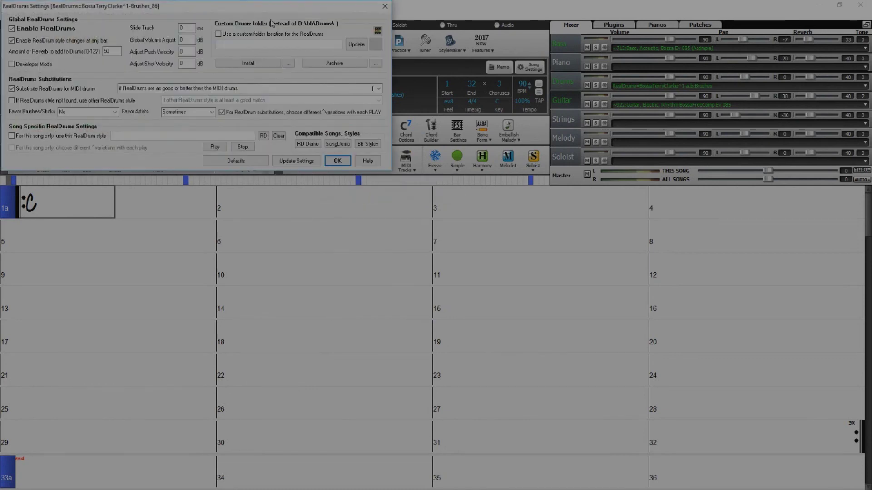
left_click_drag(264, 6, 487, 242)
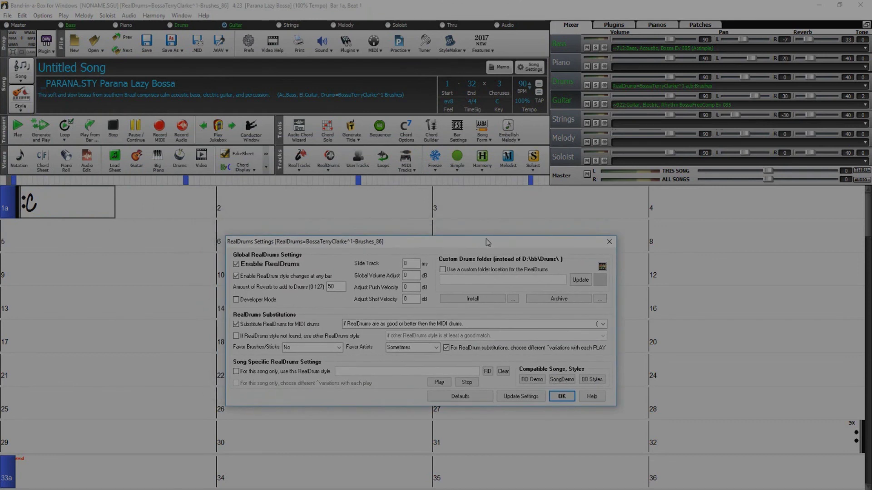
left_click(444, 270)
left_click(600, 280)
left_click(382, 241)
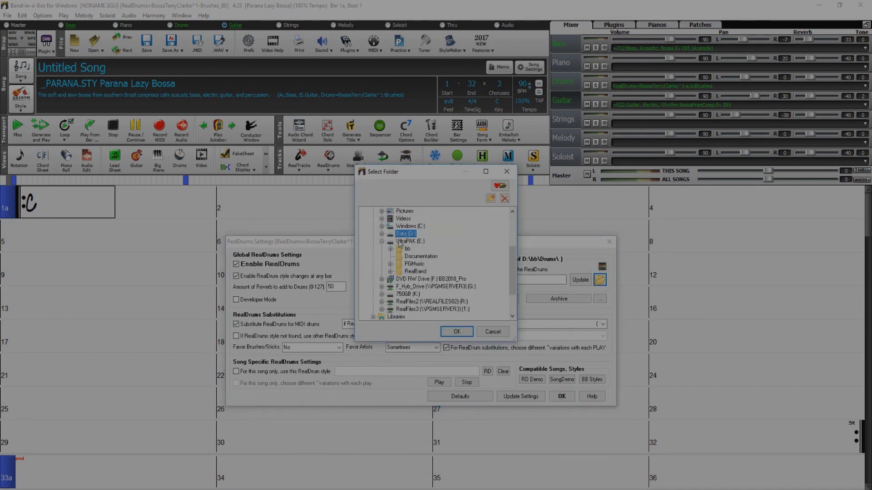
left_click(390, 249)
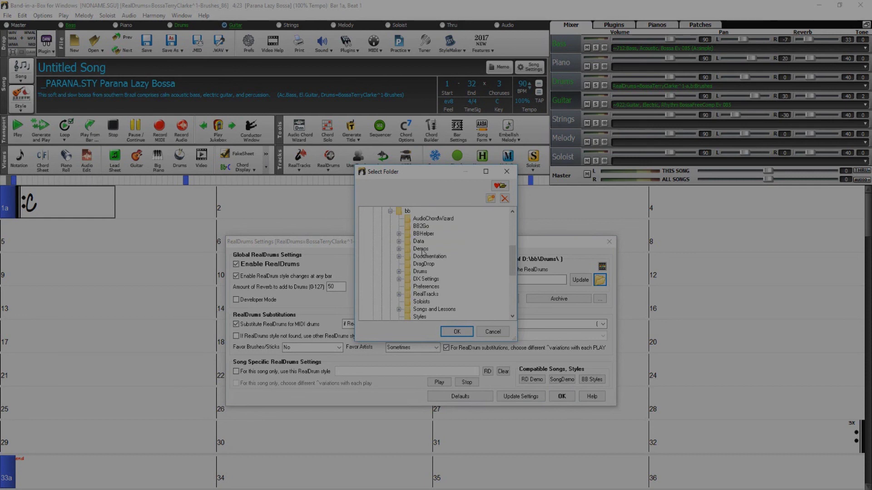
left_click(420, 272)
left_click(457, 331)
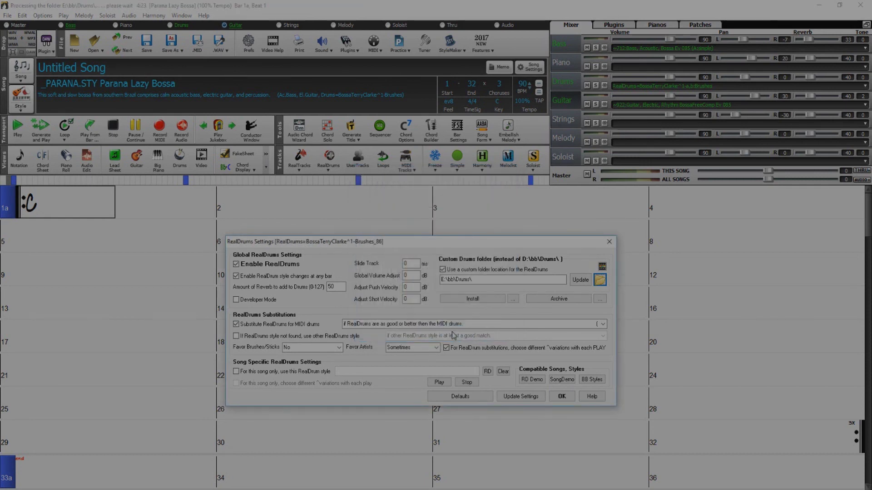